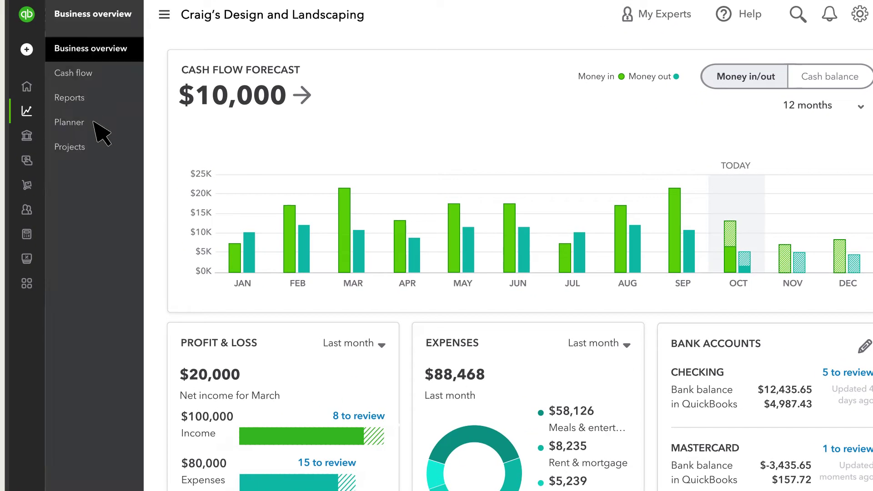
Open Business overview > Projects to list the in-progress New Fence project with its margin and time
click(98, 146)
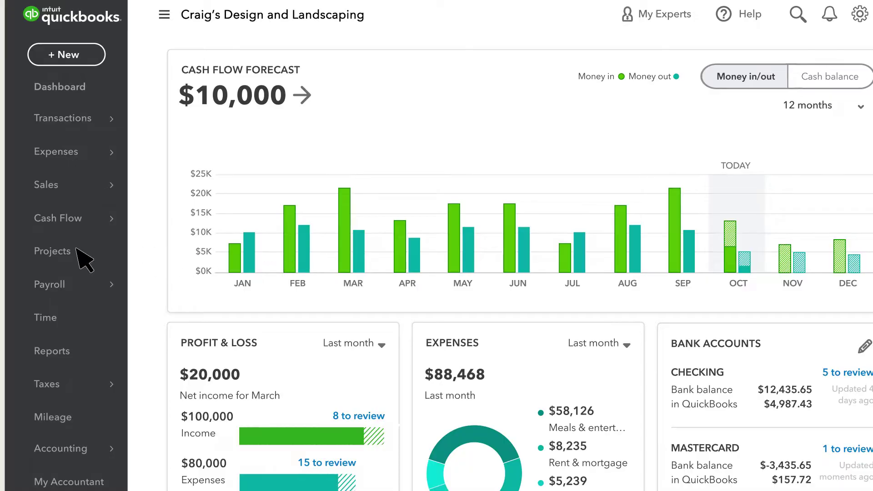
click(85, 260)
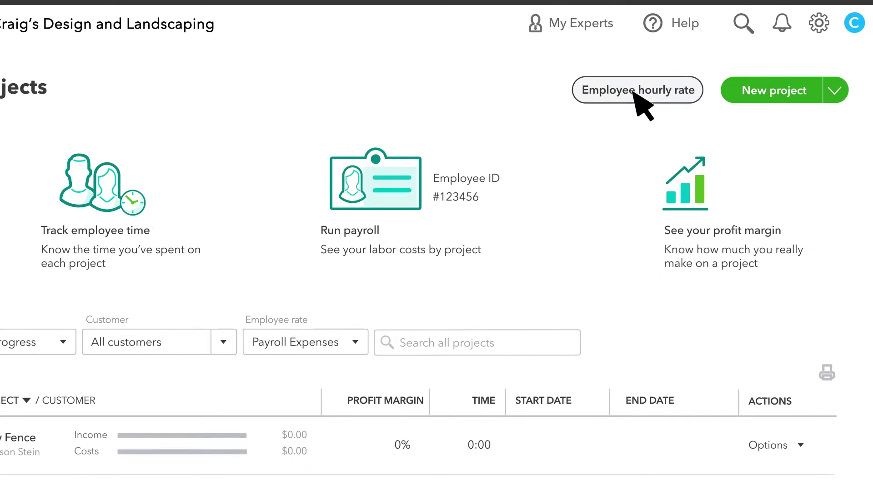
click(634, 91)
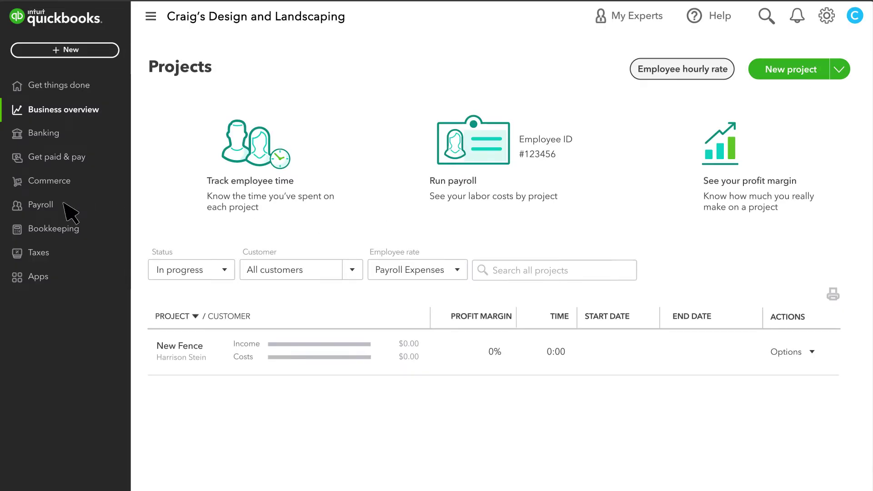
click(66, 206)
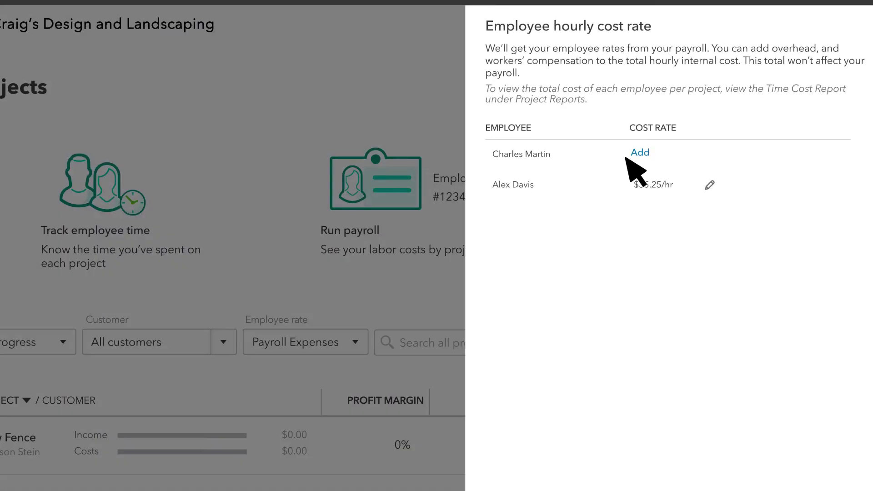
Use the calculator to give the employee without a cost rate an hourly cost of $25.59/hr, and save
click(641, 153)
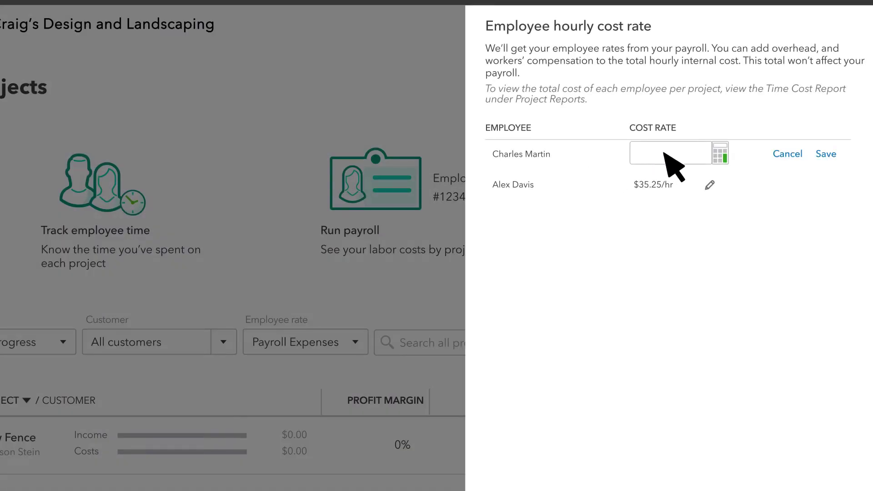
click(721, 154)
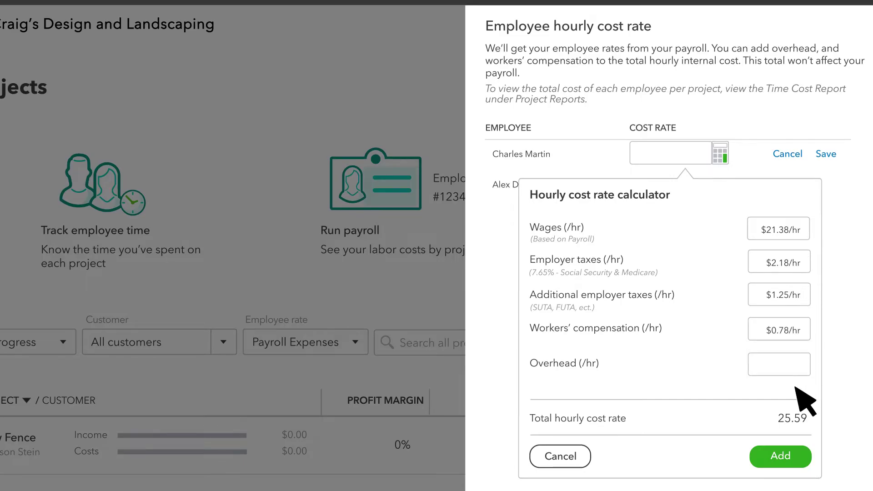
click(781, 454)
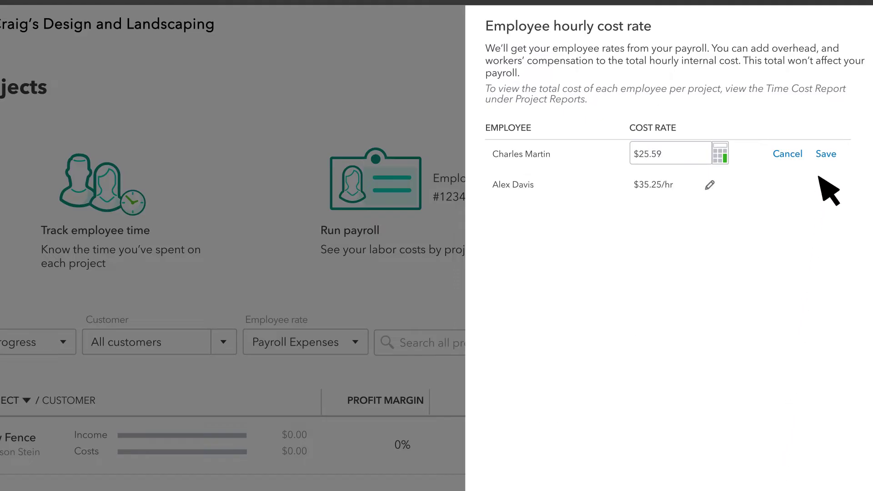
click(824, 152)
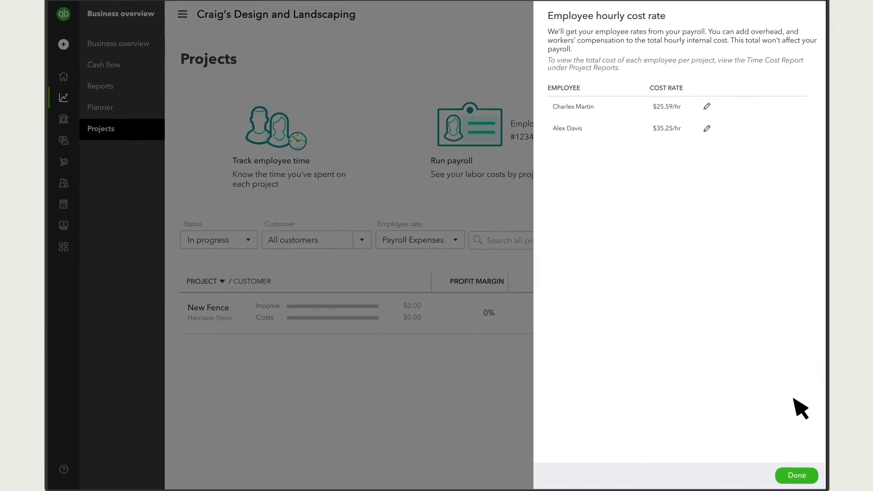
click(799, 476)
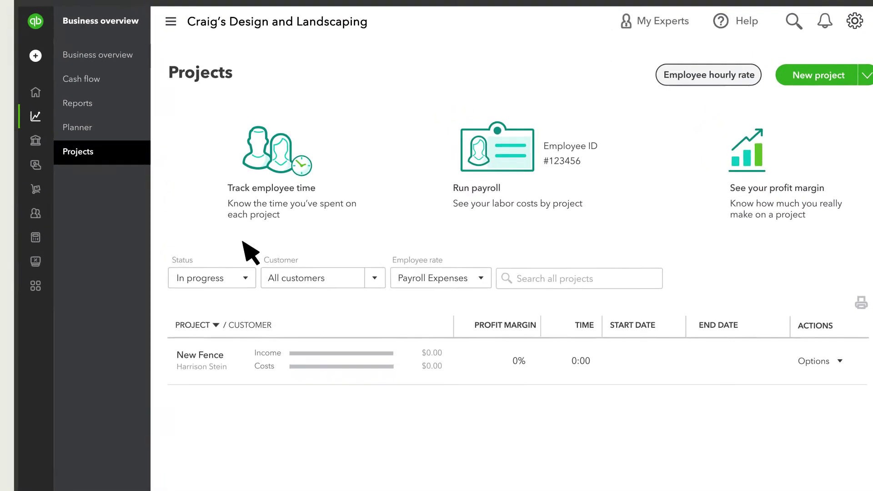
Edit vendor Harry's Hardware to a 30.00/hr cost rate and 50.00/hr billing rate, and save
click(70, 180)
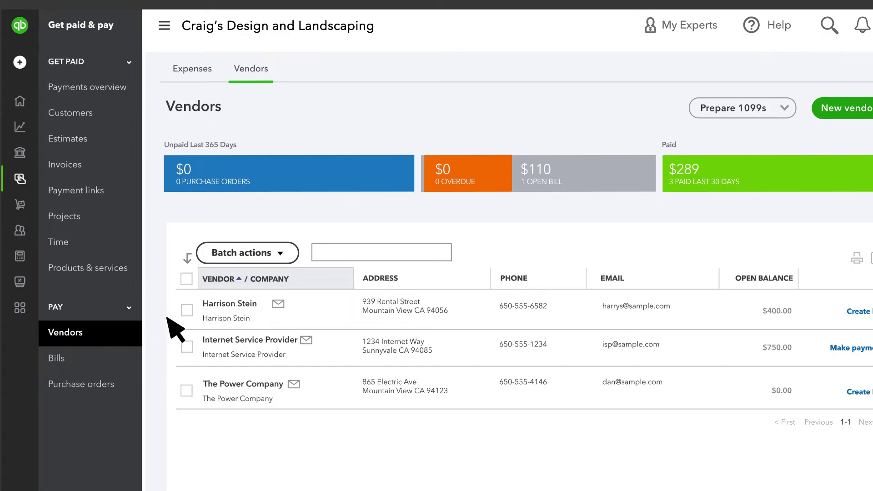
click(157, 303)
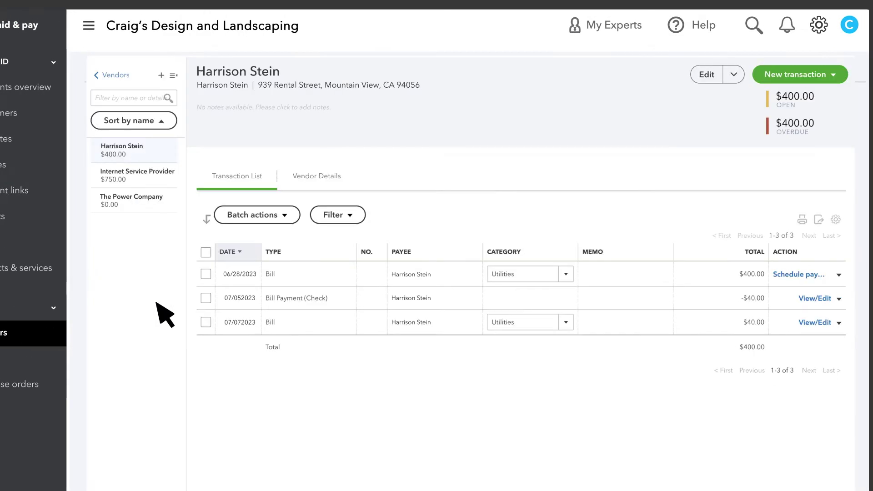
click(710, 76)
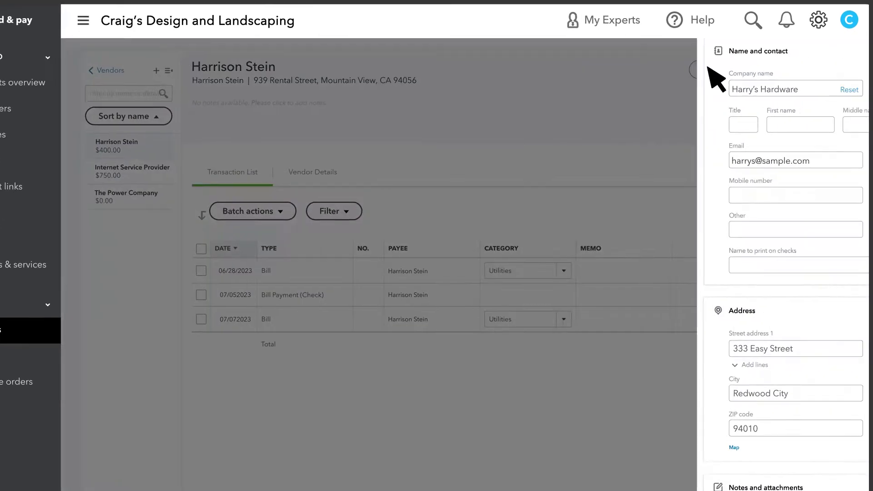
scroll(702, 34, down, 10)
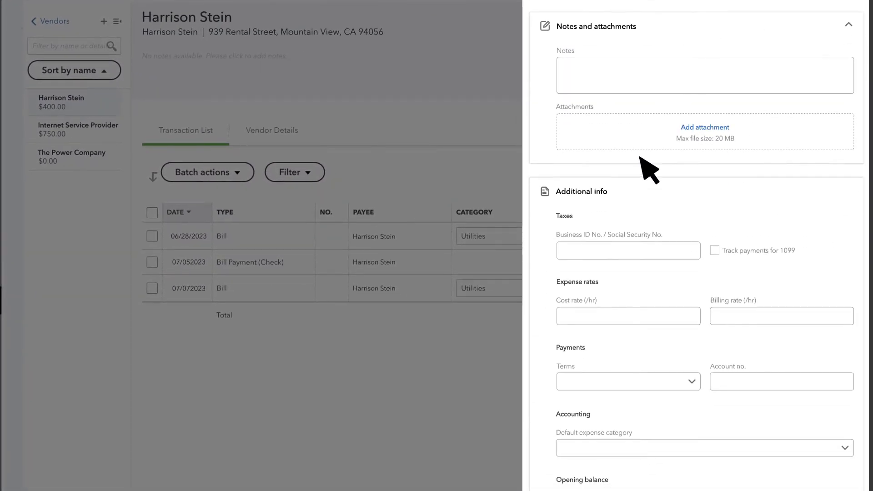
click(572, 321)
text(30.00)
click(725, 323)
text(50.00)
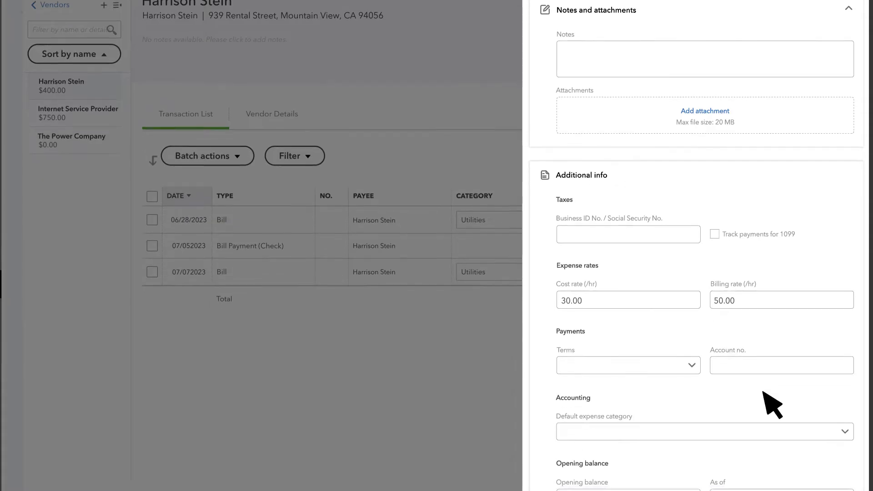
click(835, 459)
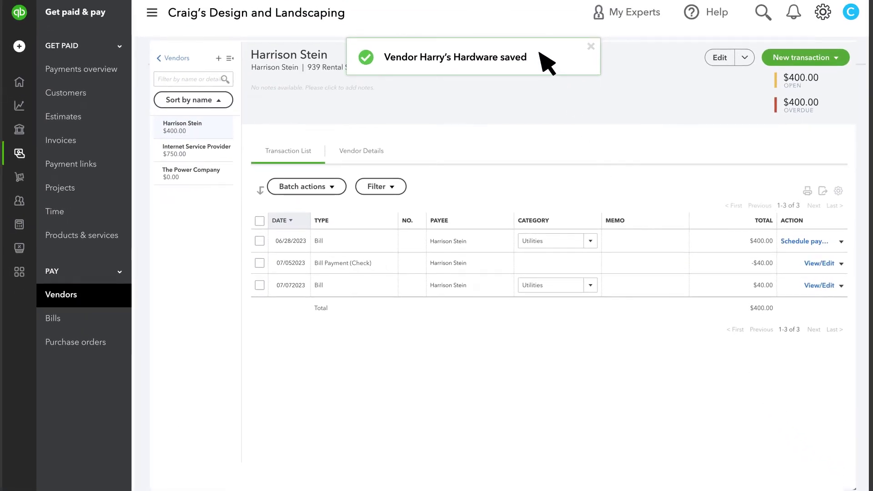
click(68, 47)
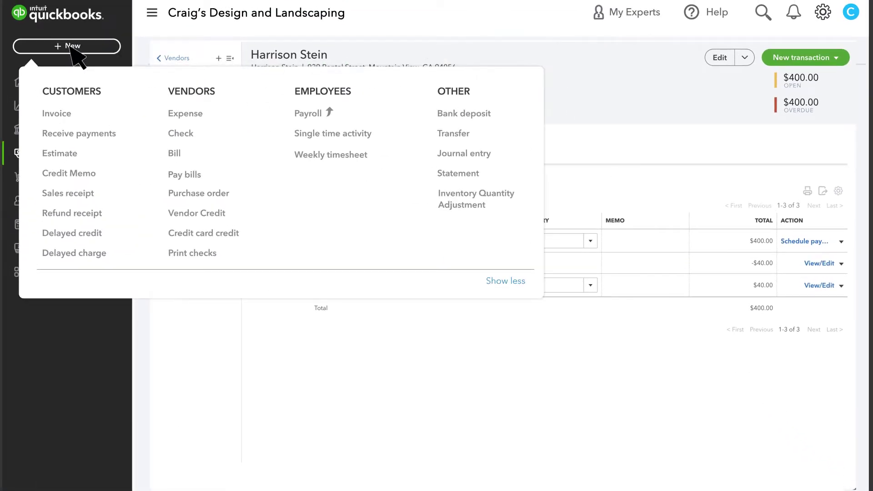
click(329, 153)
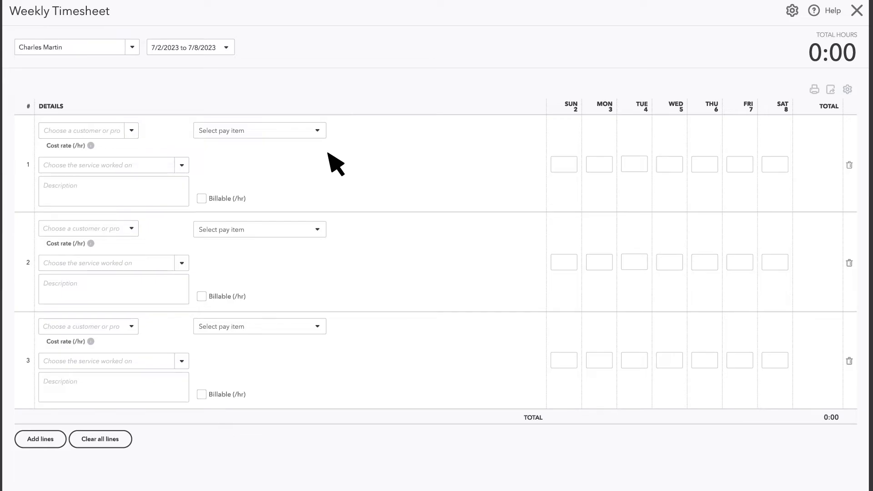
click(201, 198)
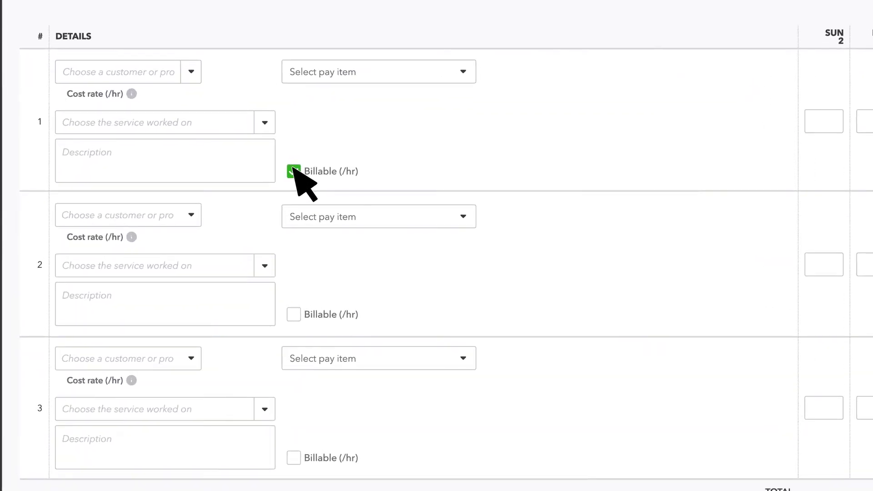
click(188, 71)
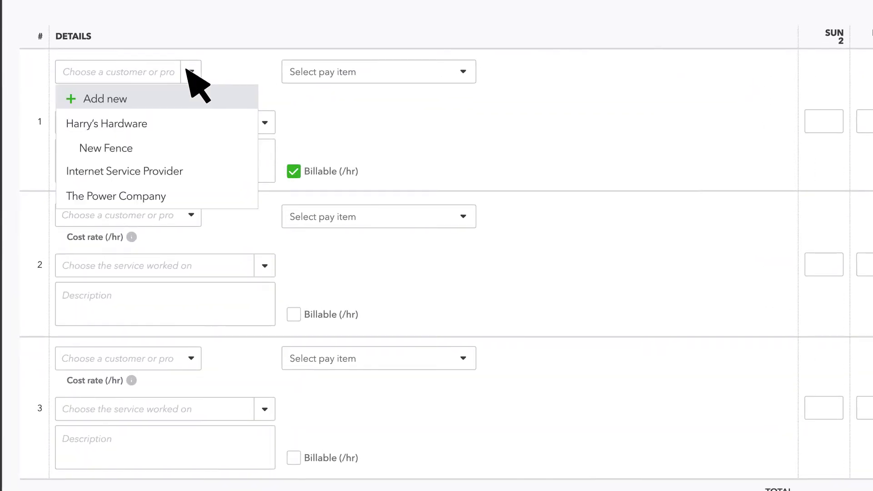
click(186, 148)
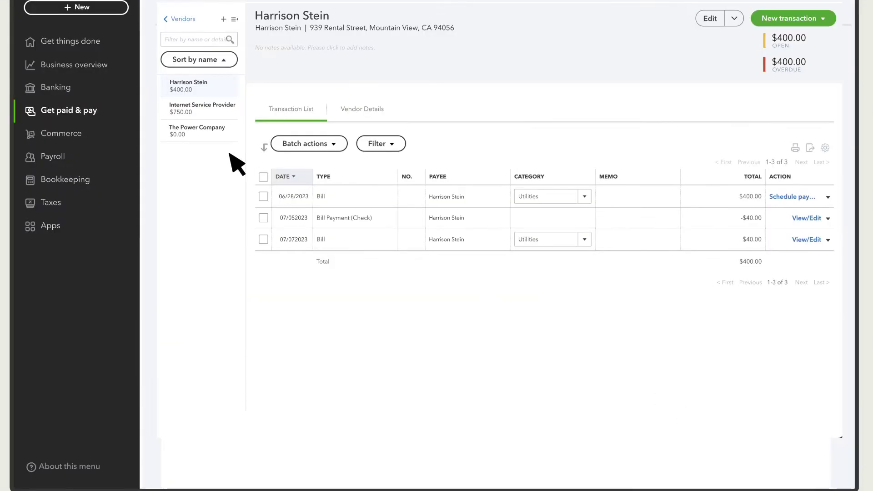
Switch the Projects employee rate basis from Payroll Expenses to Hourly Costs
click(68, 66)
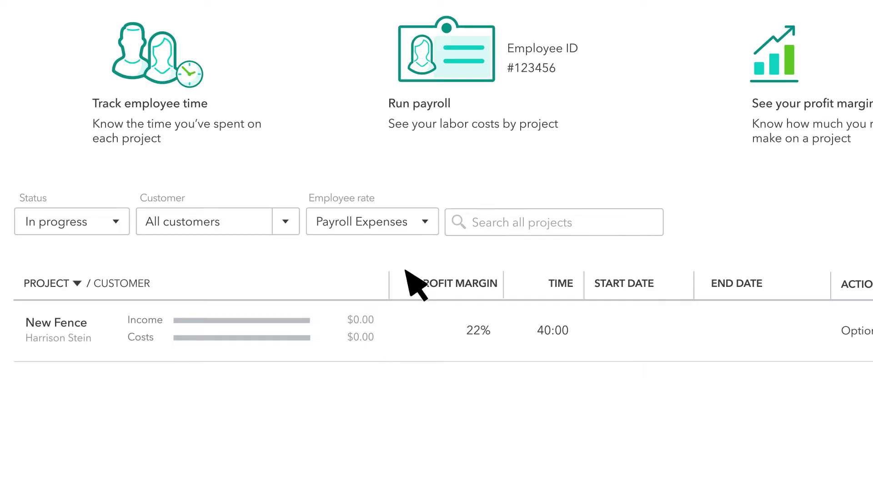
click(424, 221)
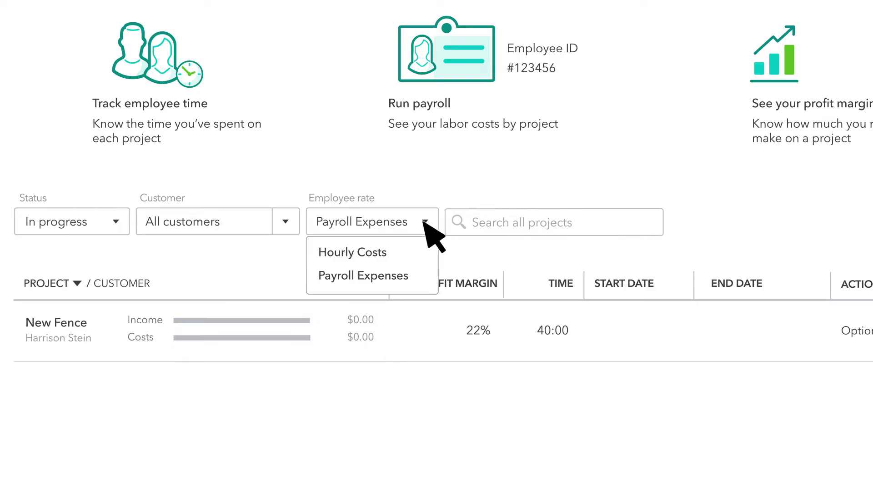
click(406, 254)
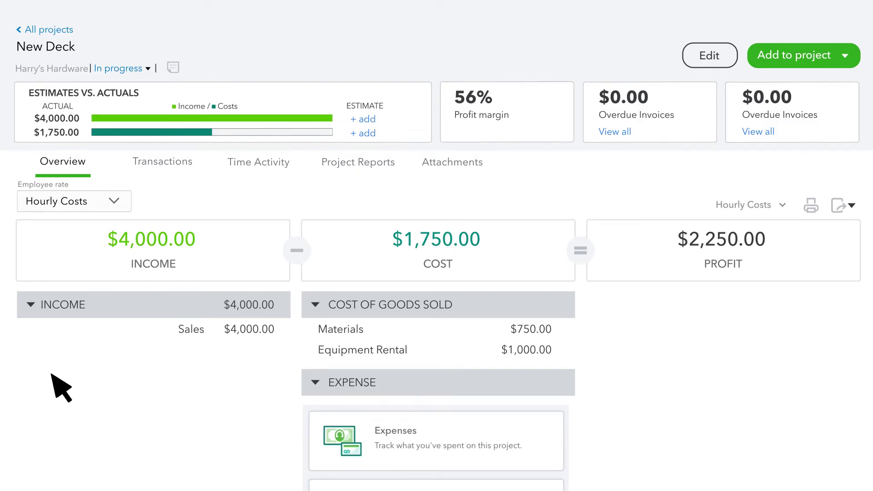
Show New Deck's time activity with the 07/02–07/08/2023 week expanded into the employee's daily entries
click(253, 163)
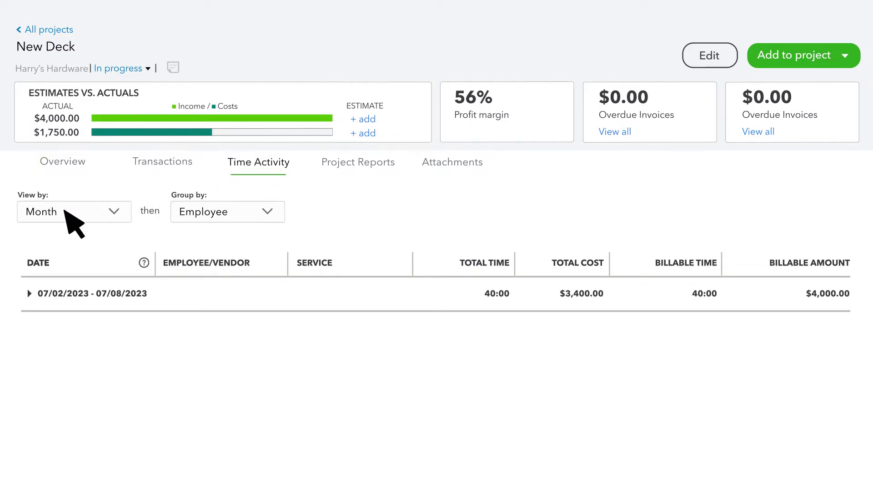
click(29, 293)
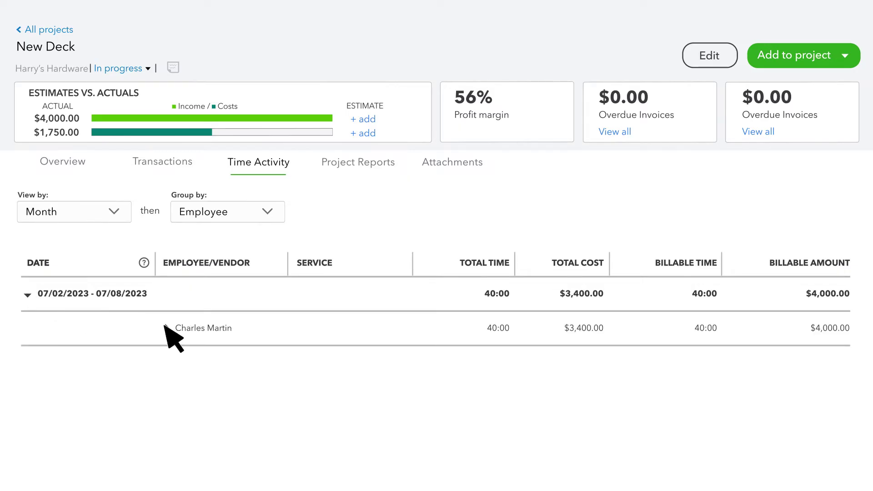
click(166, 327)
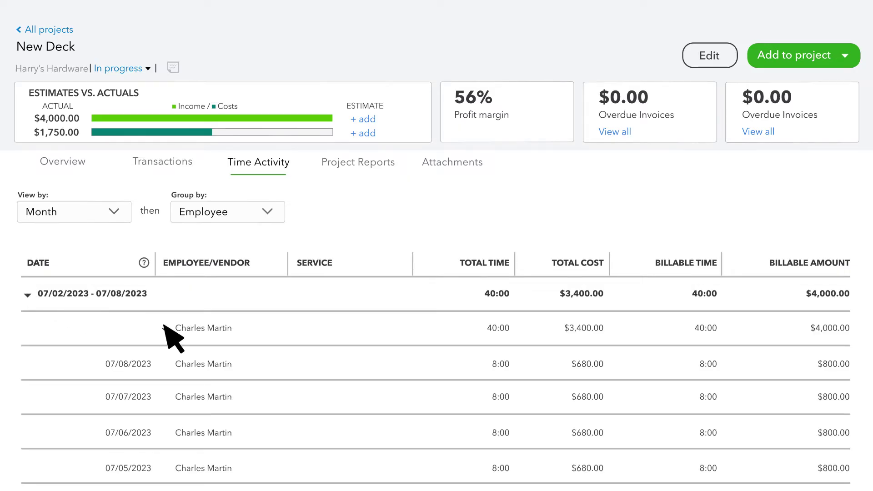
Review the View by and Group by options, keeping entries grouped by Employee
click(114, 212)
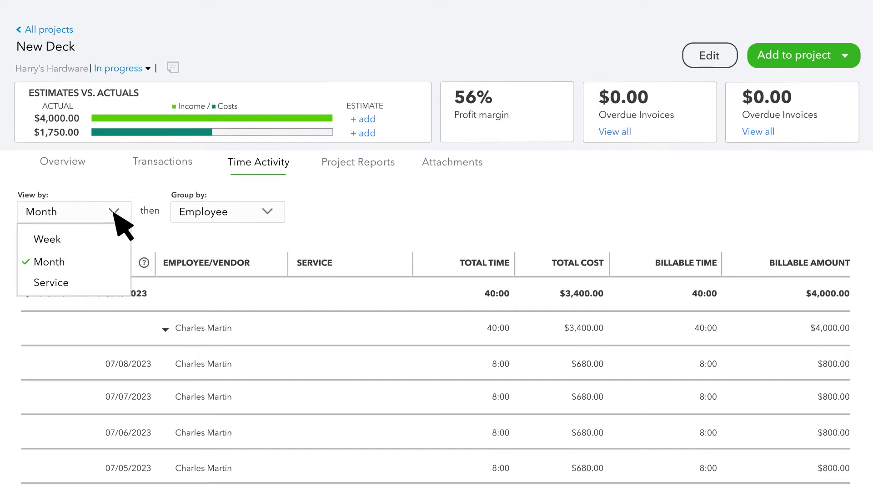
click(116, 212)
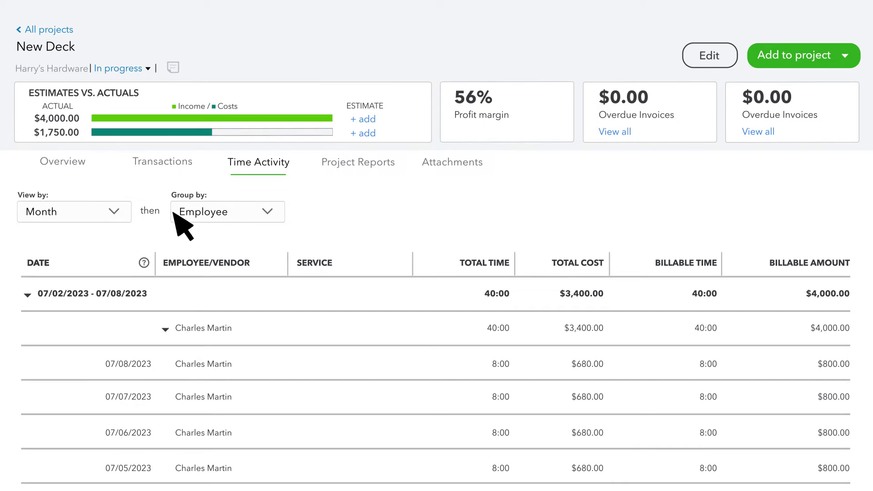
click(267, 211)
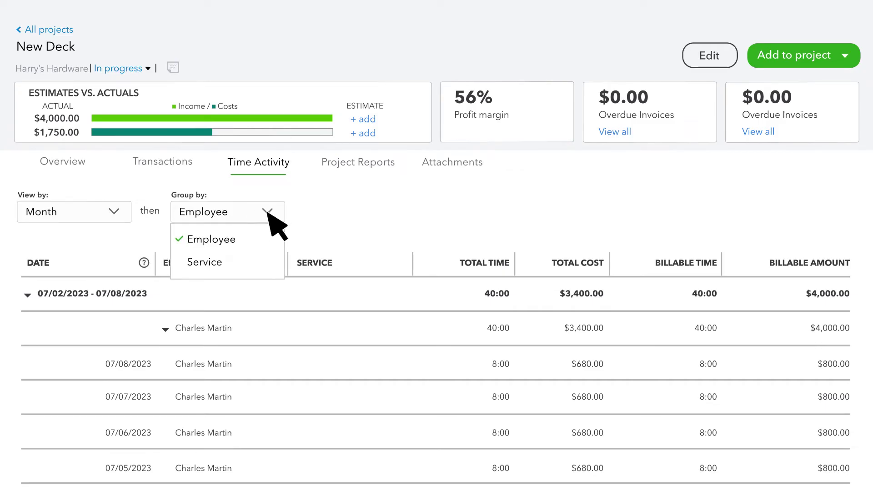
click(268, 211)
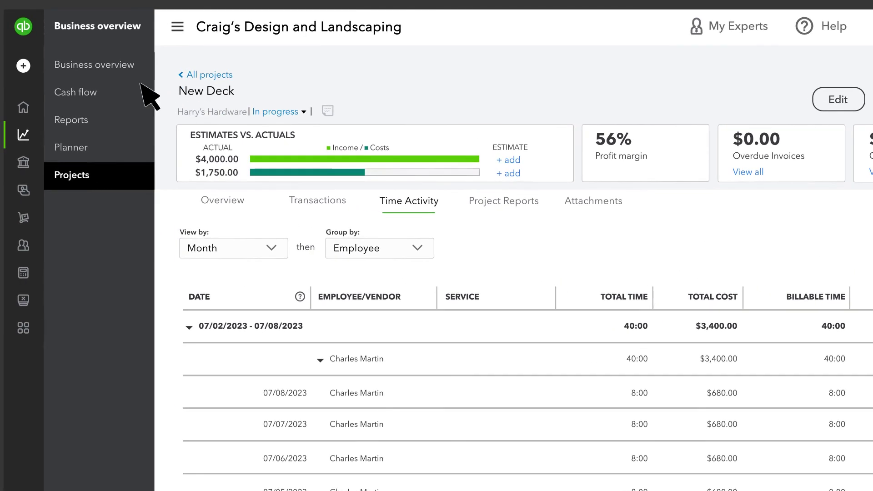
Start a new check to the payee, paid from Checking and dated 07/09/2023
click(73, 63)
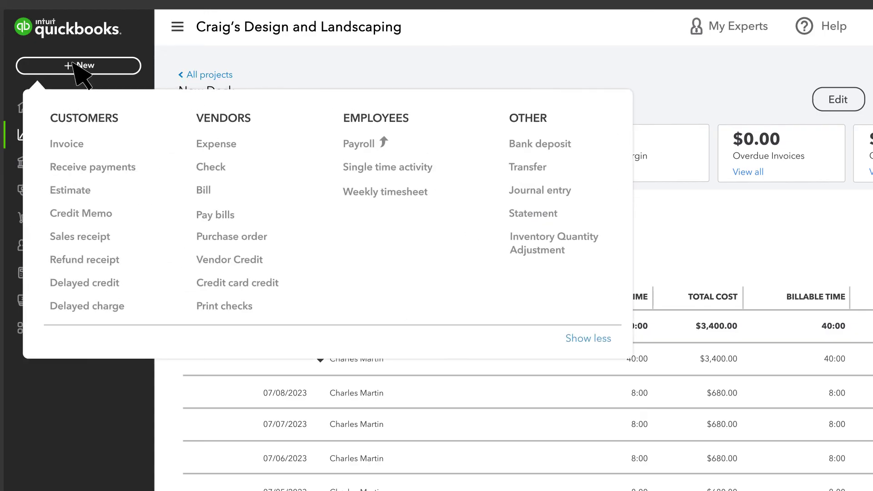
click(213, 169)
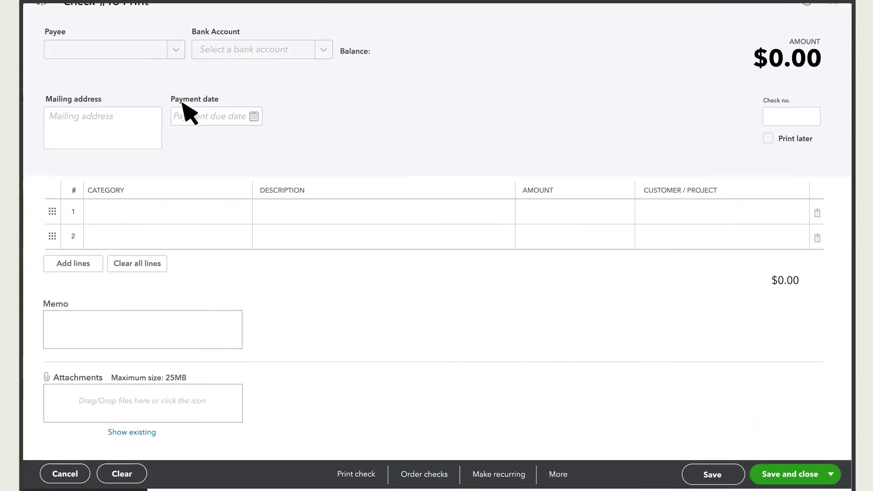
click(176, 50)
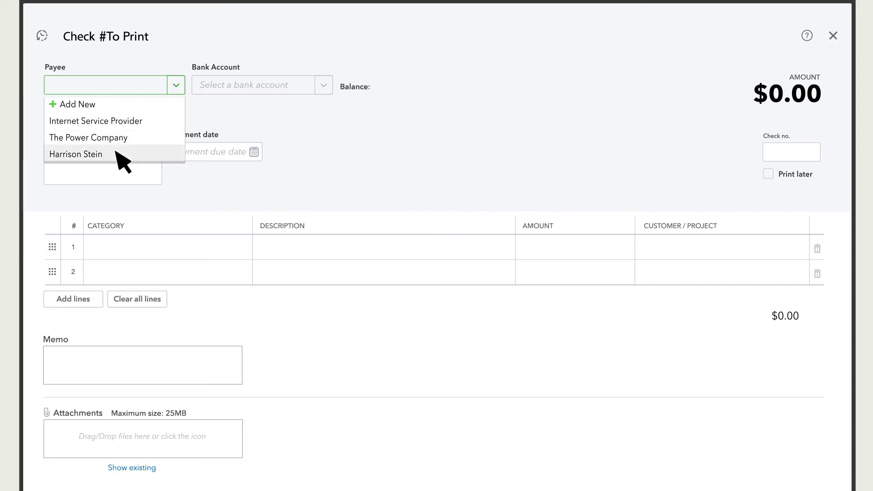
click(117, 154)
click(324, 85)
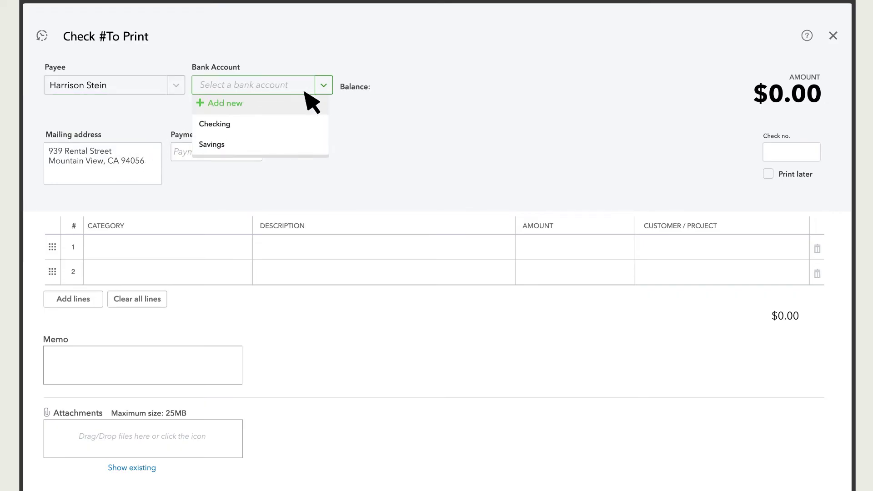
click(239, 129)
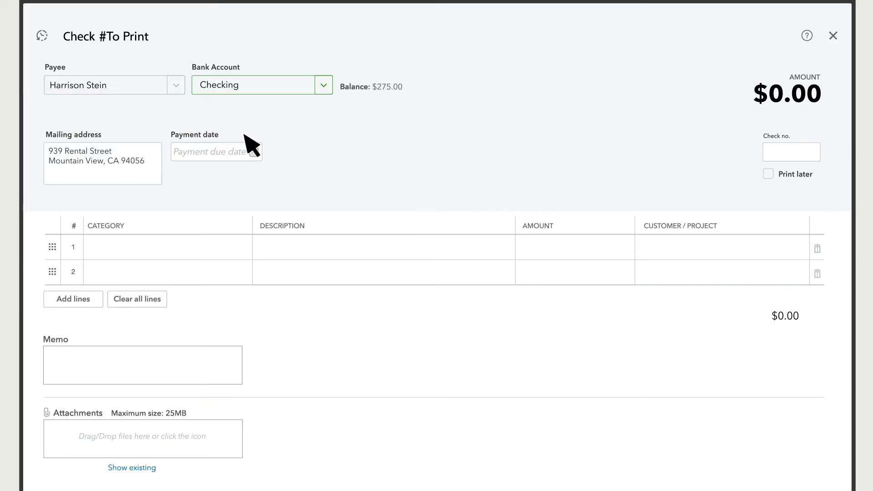
click(254, 151)
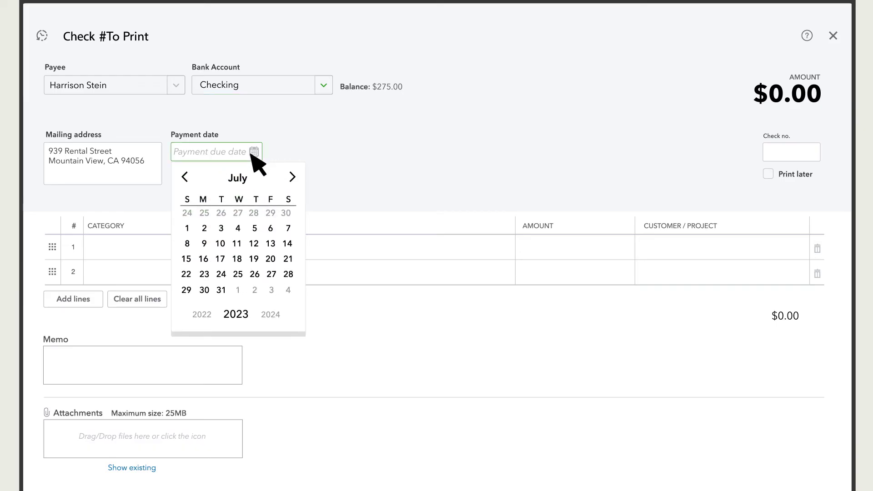
click(204, 243)
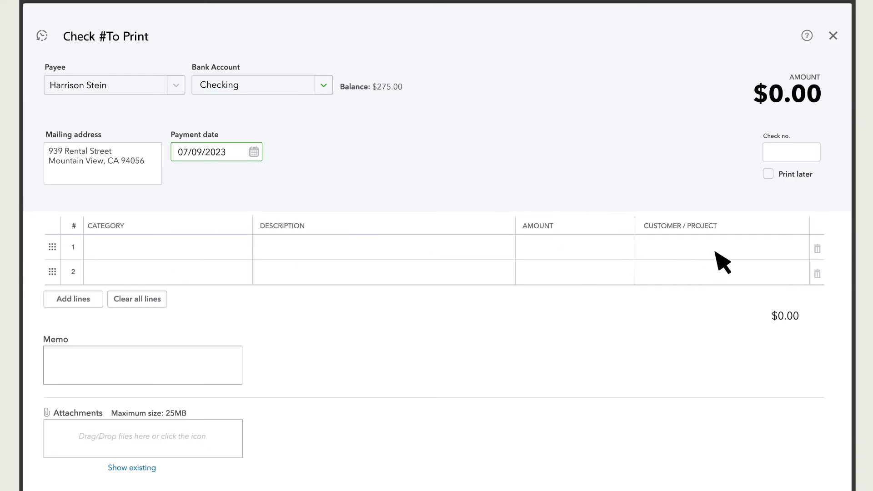
Add a Fence expense line described 'New Fence' for 30.95, then save and close the check
click(237, 246)
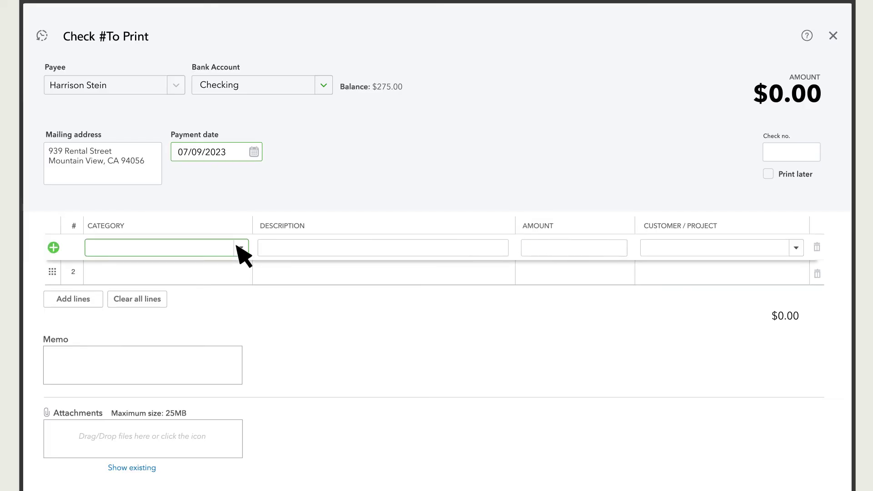
click(240, 248)
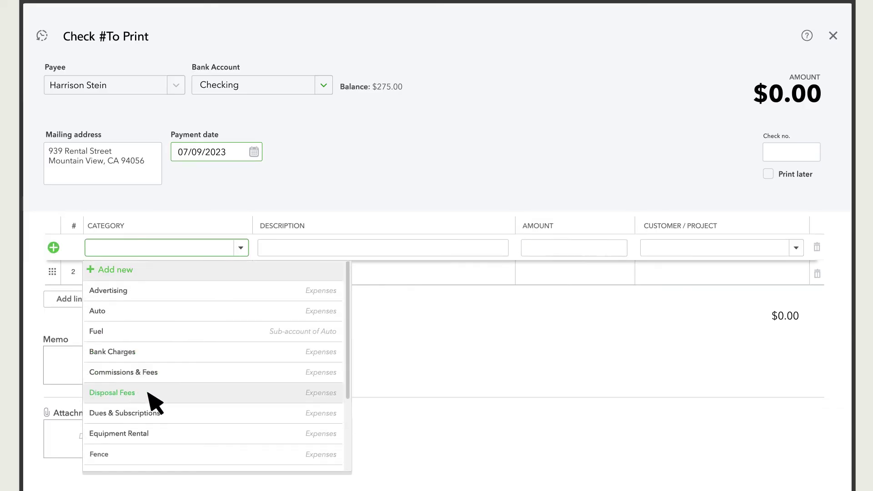
click(114, 451)
text(N)
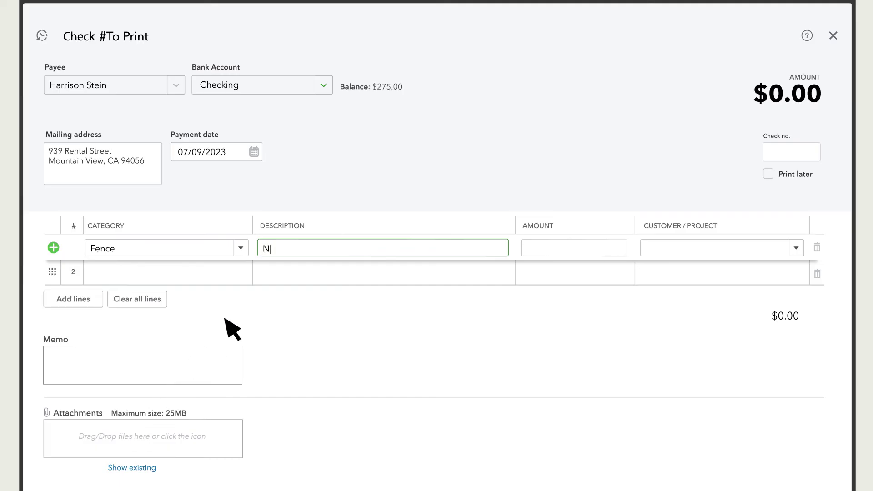
text(ew Fence)
key(Tab)
text(30.95)
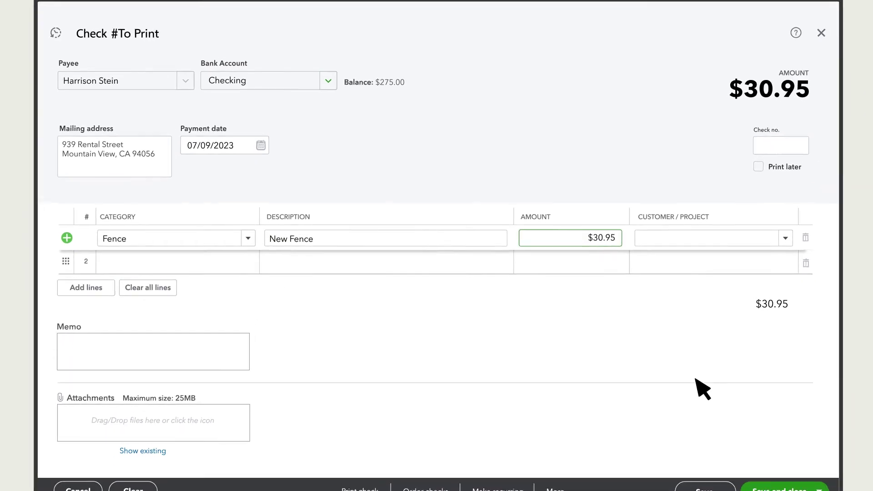
click(776, 484)
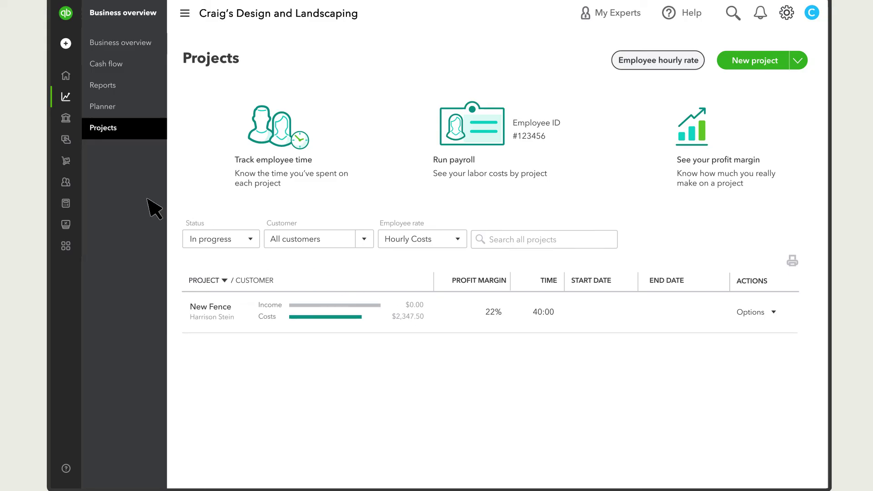
Run the Every Friday payroll and preview it: $5,640.08 total cost, $5,322.00 gross pay
click(106, 181)
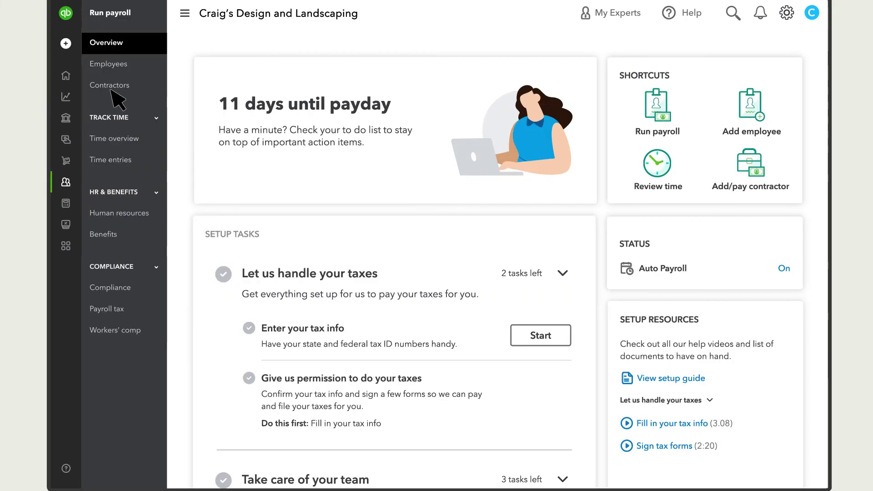
click(113, 59)
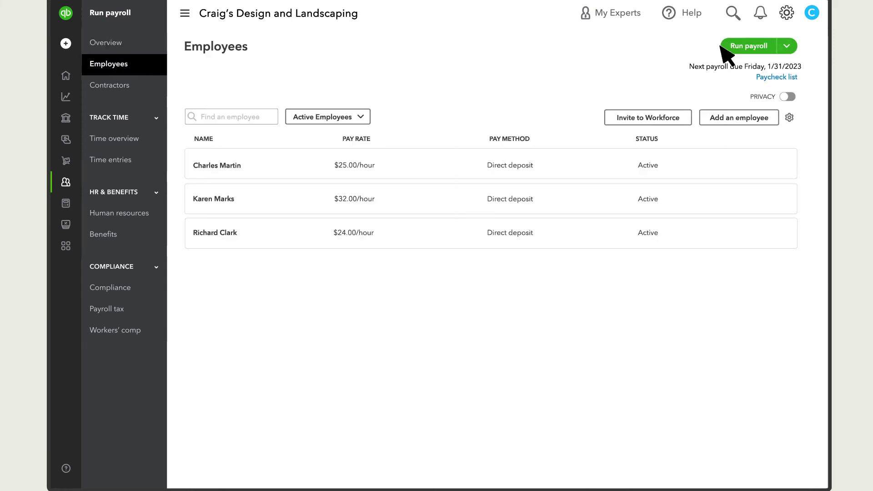
click(749, 47)
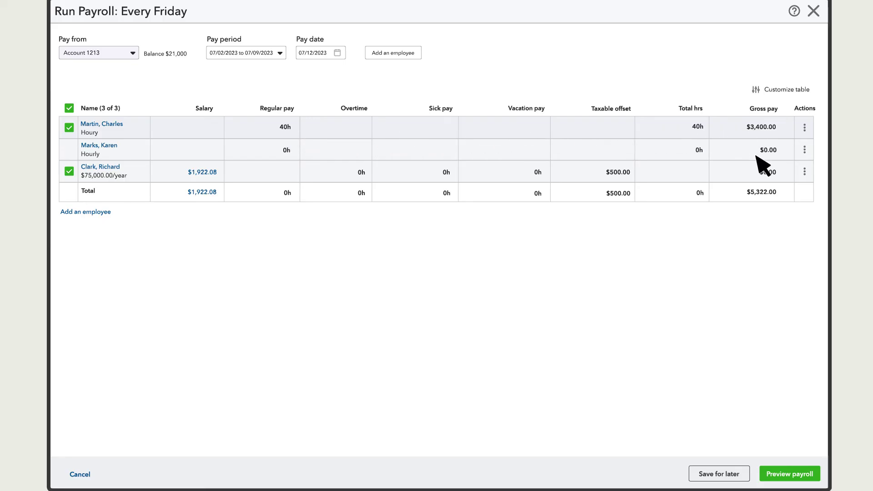
click(790, 476)
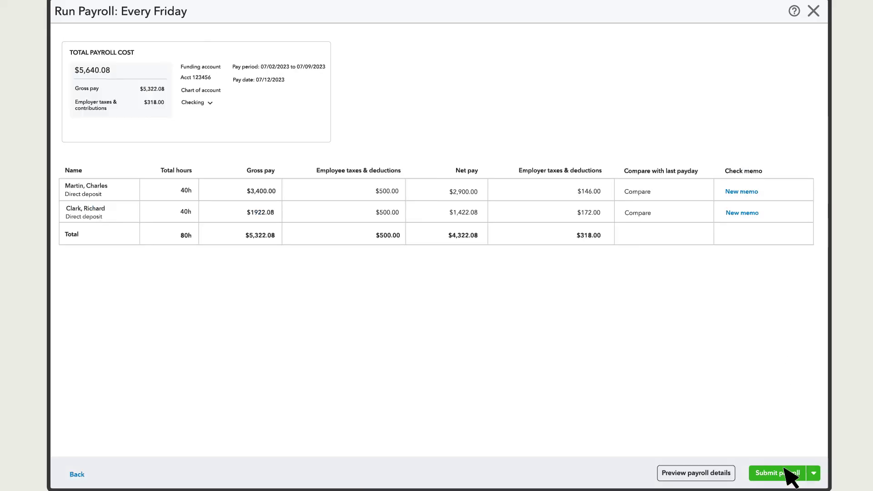